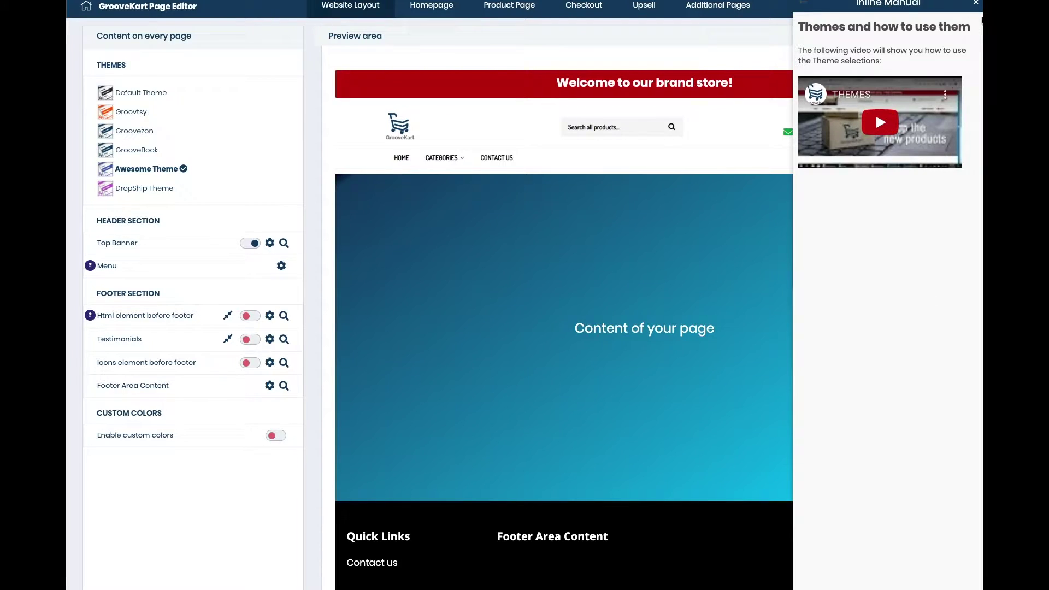
# Dismiss the themes help guide and activate Groovezon in place of Awesome Theme.
pyautogui.click(975, 3)
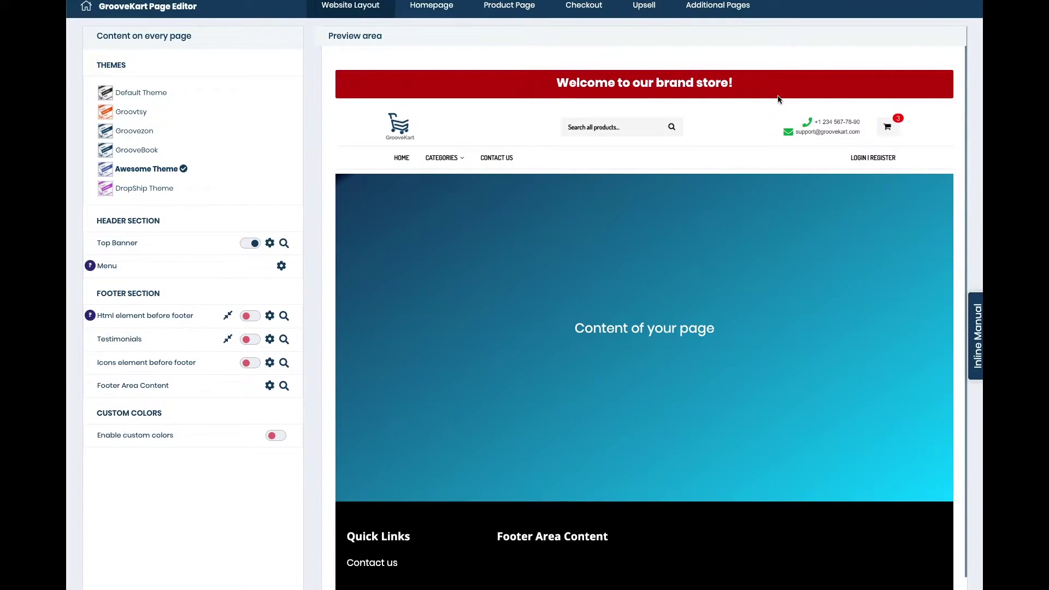
pyautogui.click(135, 130)
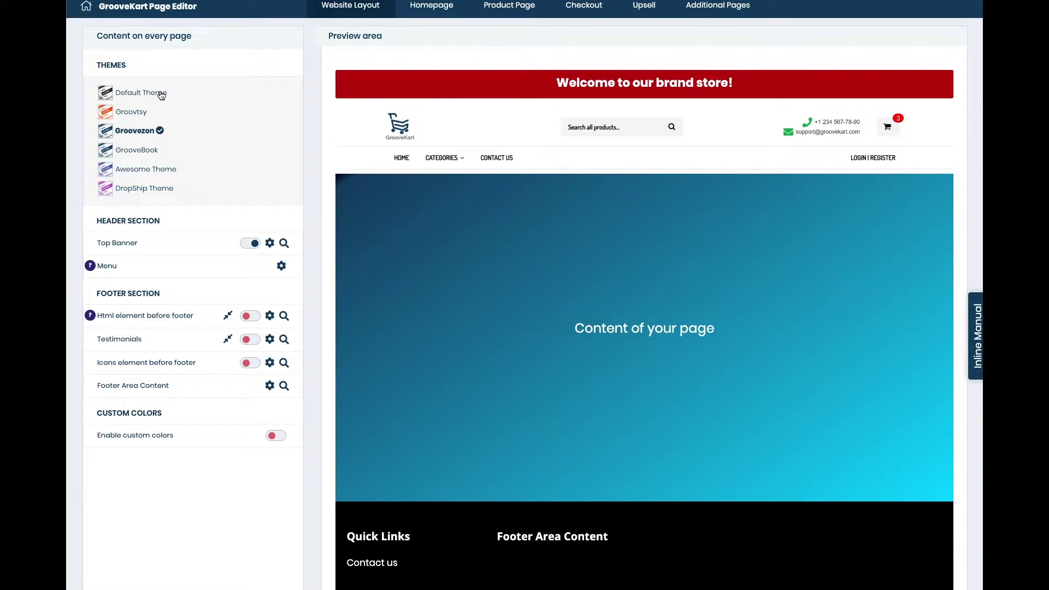
# Switch the store to Default Theme and review its homepage settings and preview.
pyautogui.click(156, 96)
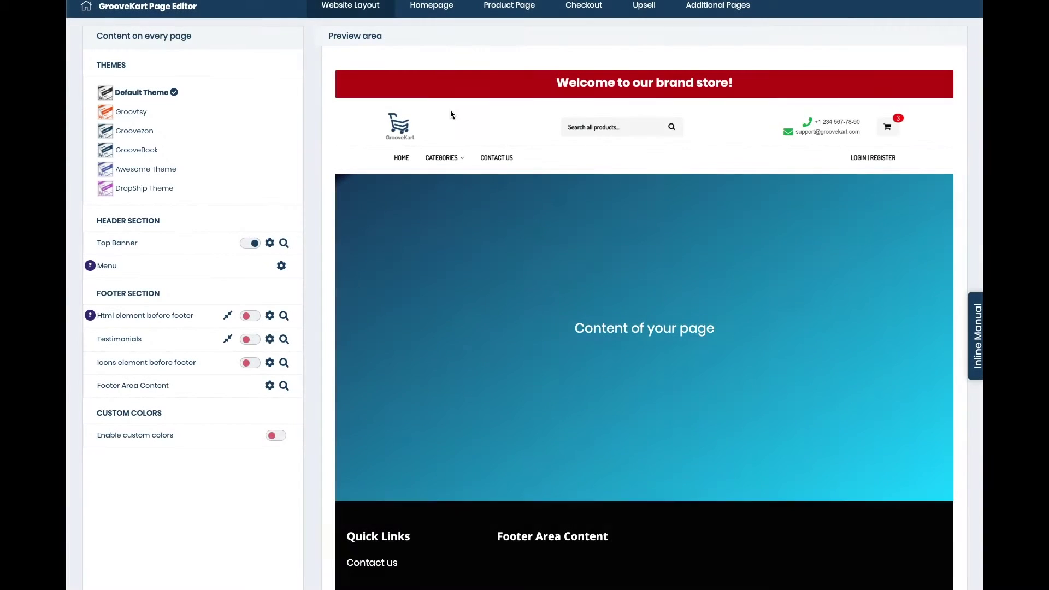
pyautogui.click(424, 12)
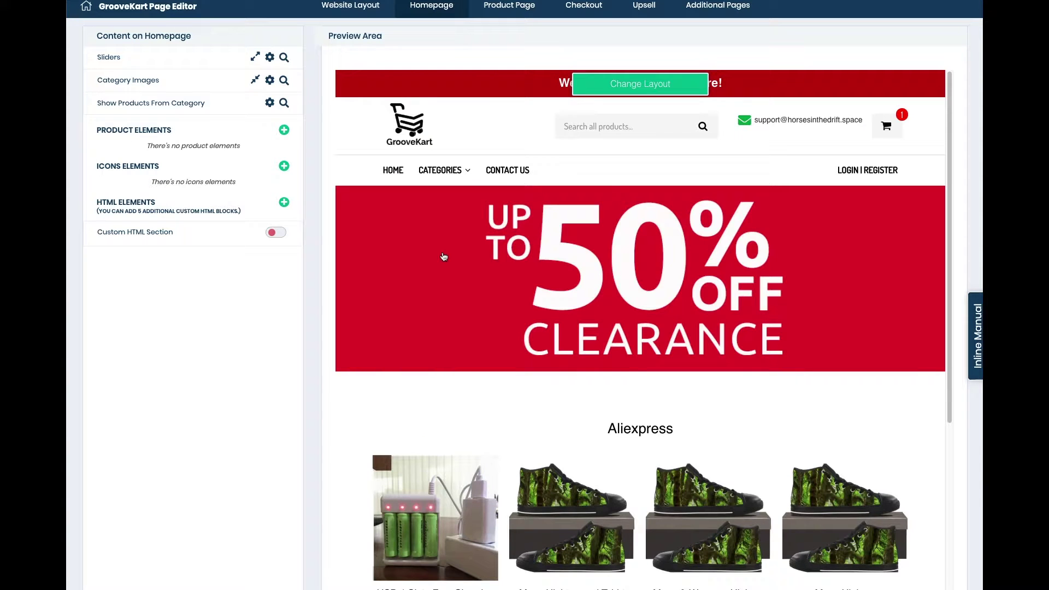
pyautogui.scroll(-3, 573, 338)
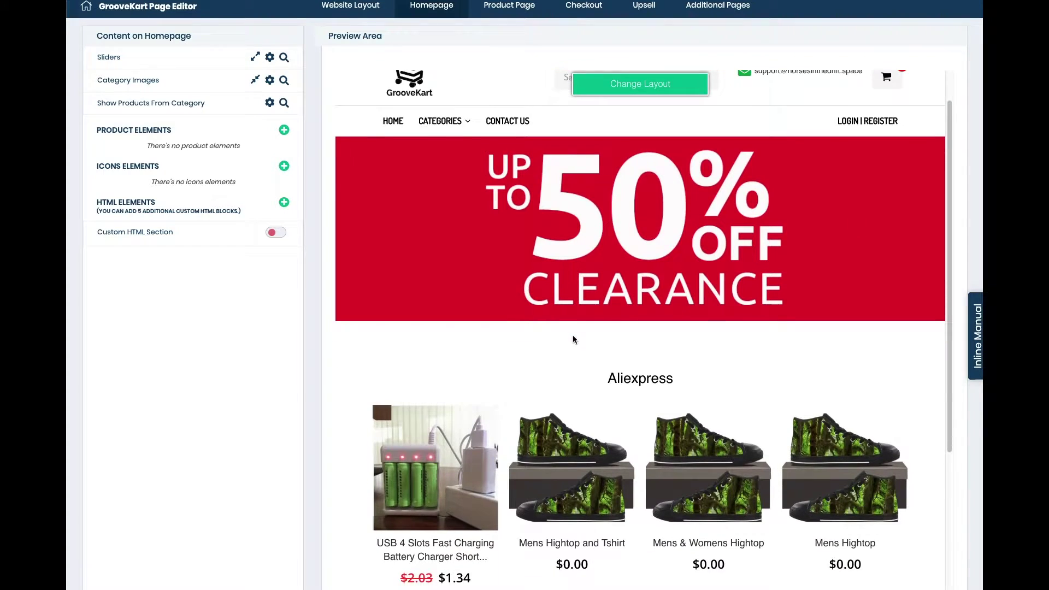
pyautogui.scroll(-4, 572, 339)
pyautogui.scroll(7, 572, 339)
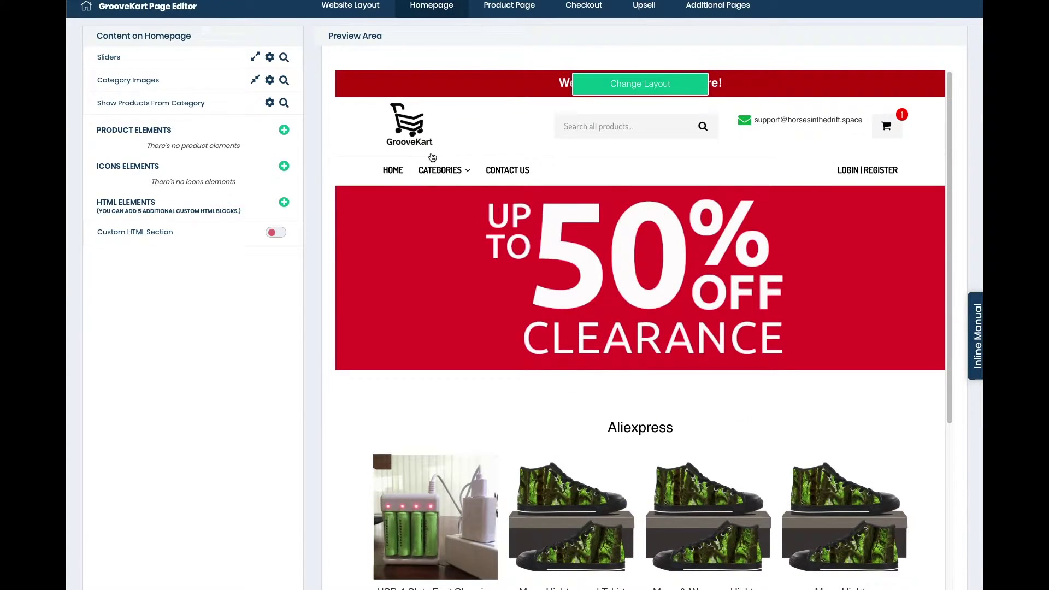
# Restore the Groovezon theme and review its homepage with the 50% Off Clearance slider.
pyautogui.click(352, 6)
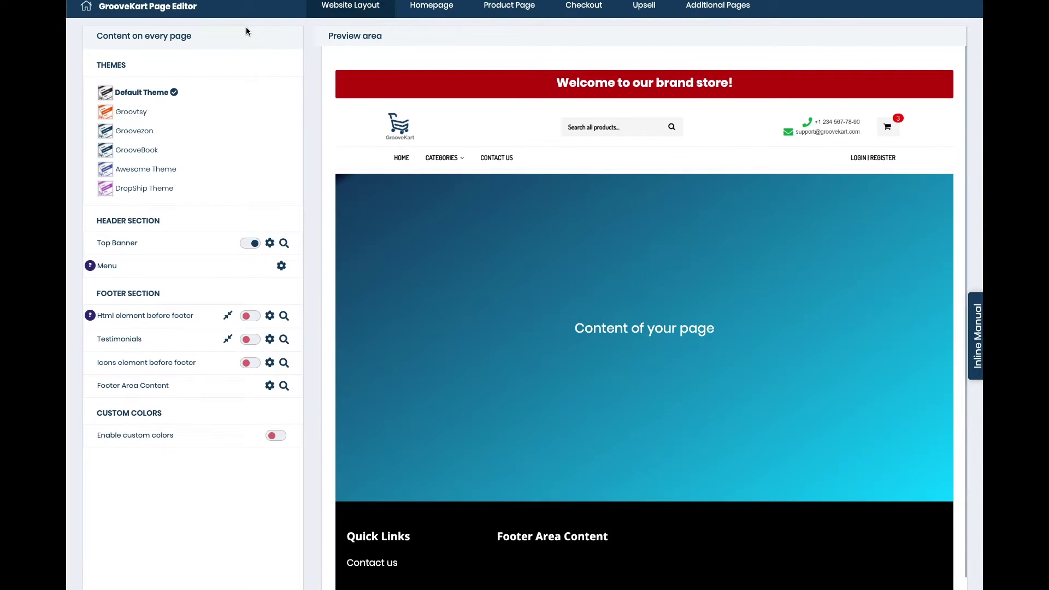
pyautogui.click(135, 134)
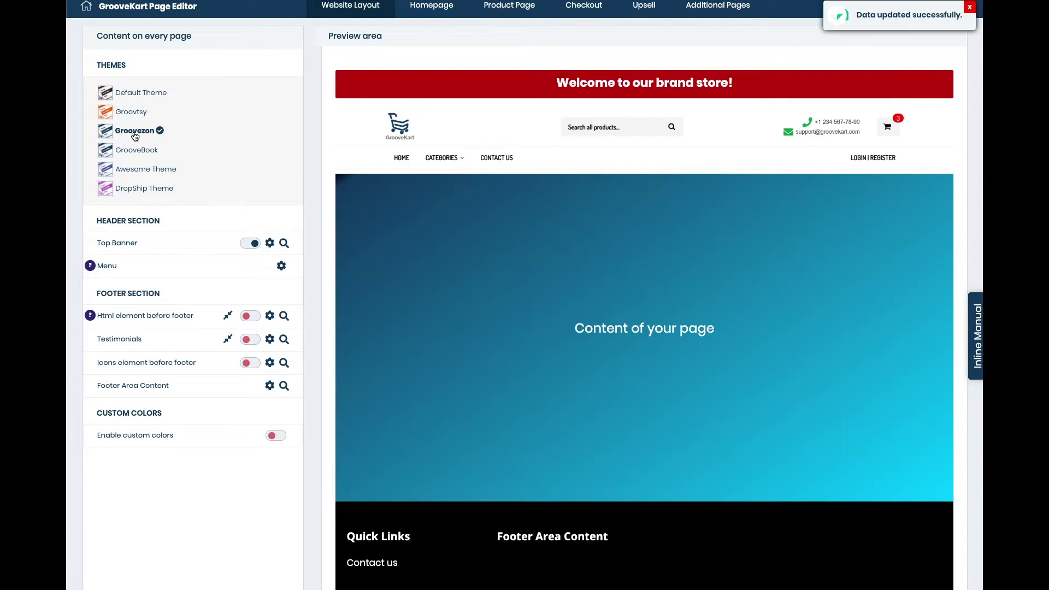
pyautogui.click(966, 6)
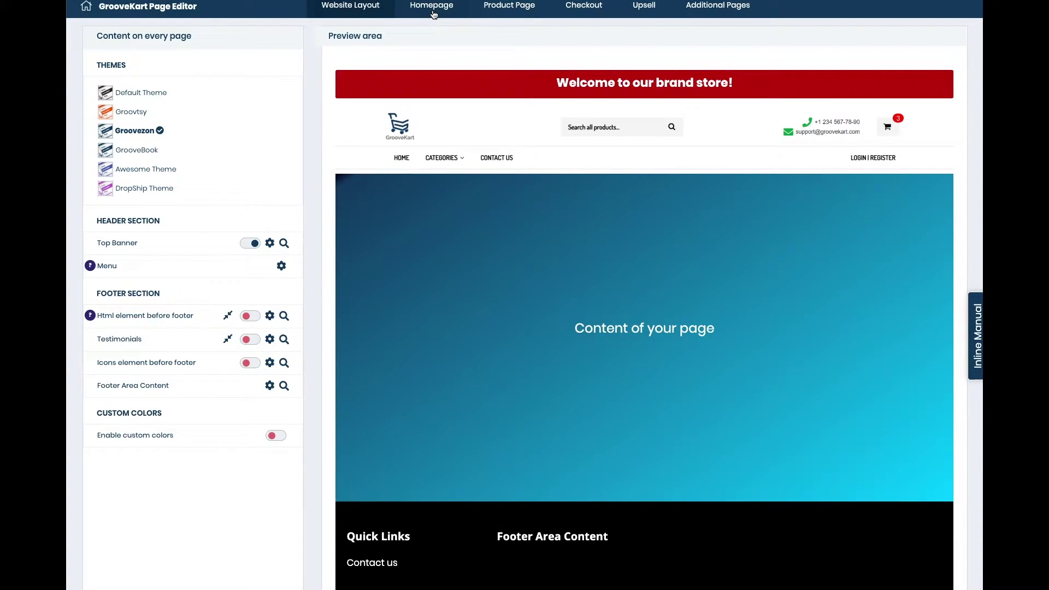
pyautogui.click(432, 11)
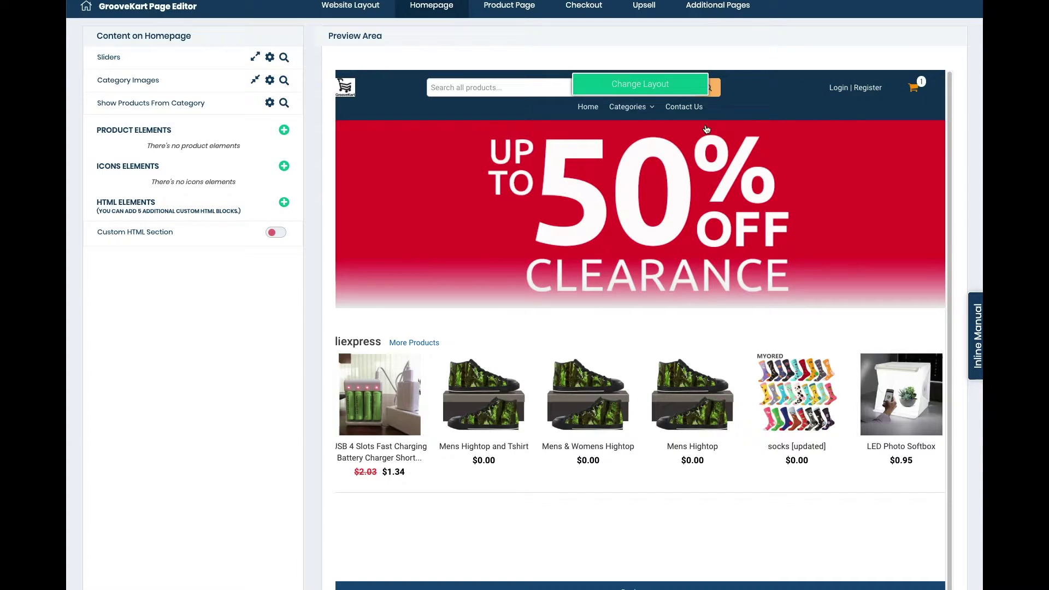
pyautogui.scroll(-1, 558, 259)
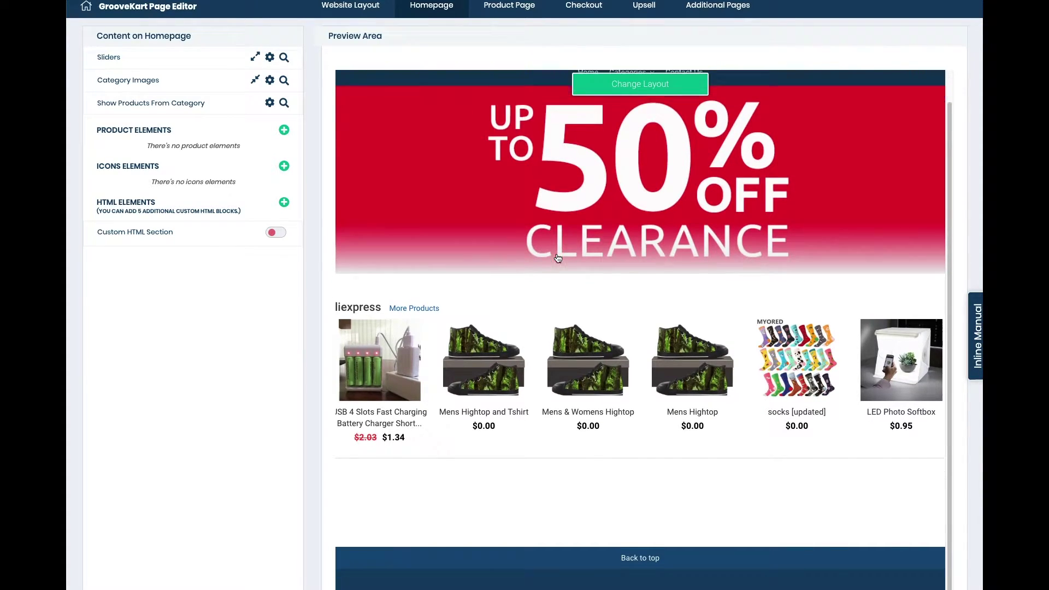
pyautogui.scroll(-1, 558, 259)
pyautogui.scroll(2, 557, 259)
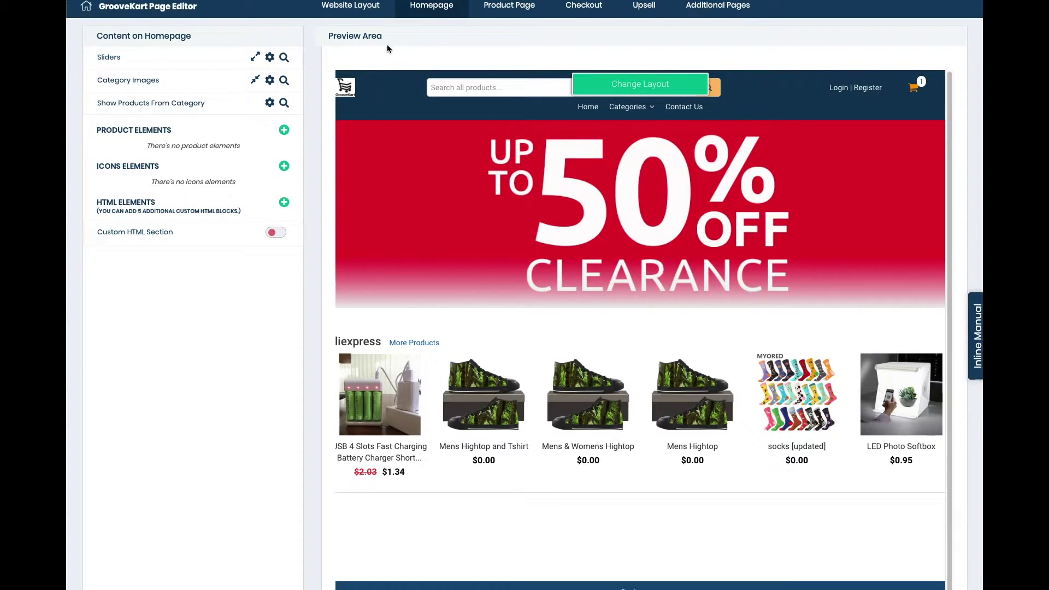
# Switch the Website Layout's Top Banner off and bring up the Menu settings.
pyautogui.click(363, 7)
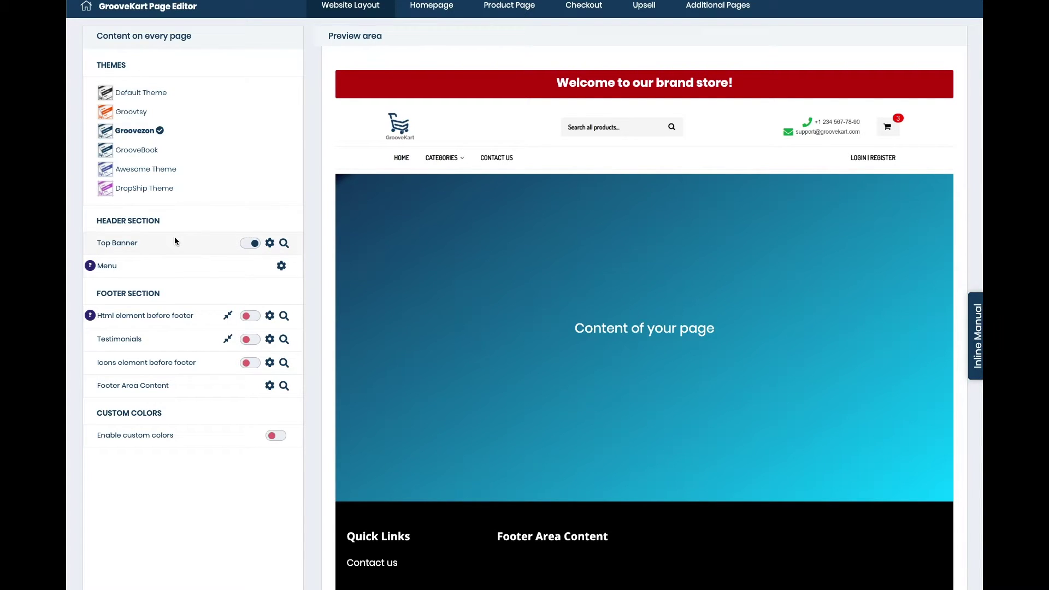
pyautogui.click(252, 244)
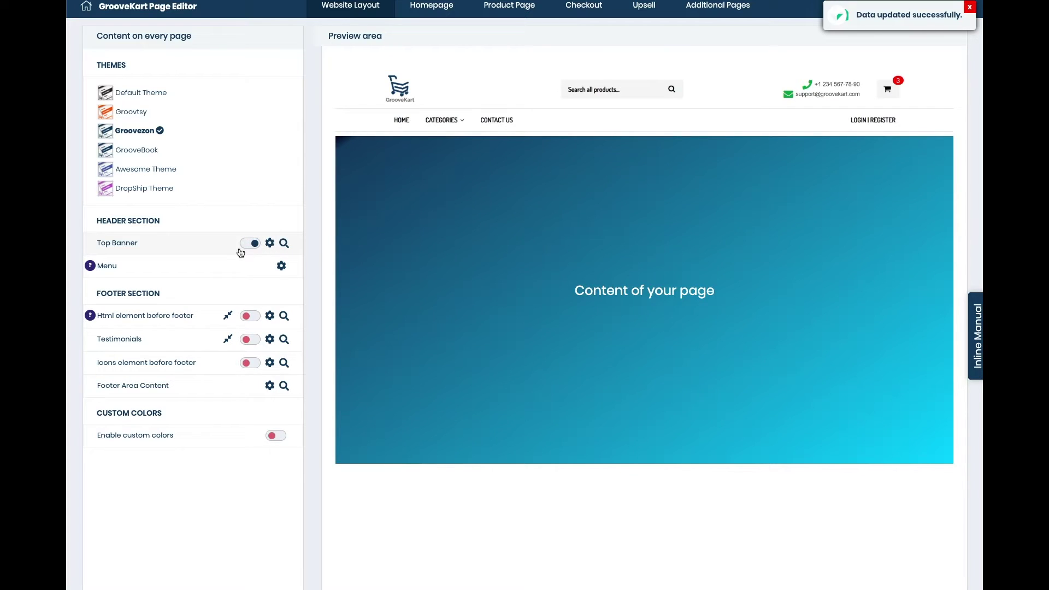
pyautogui.click(252, 244)
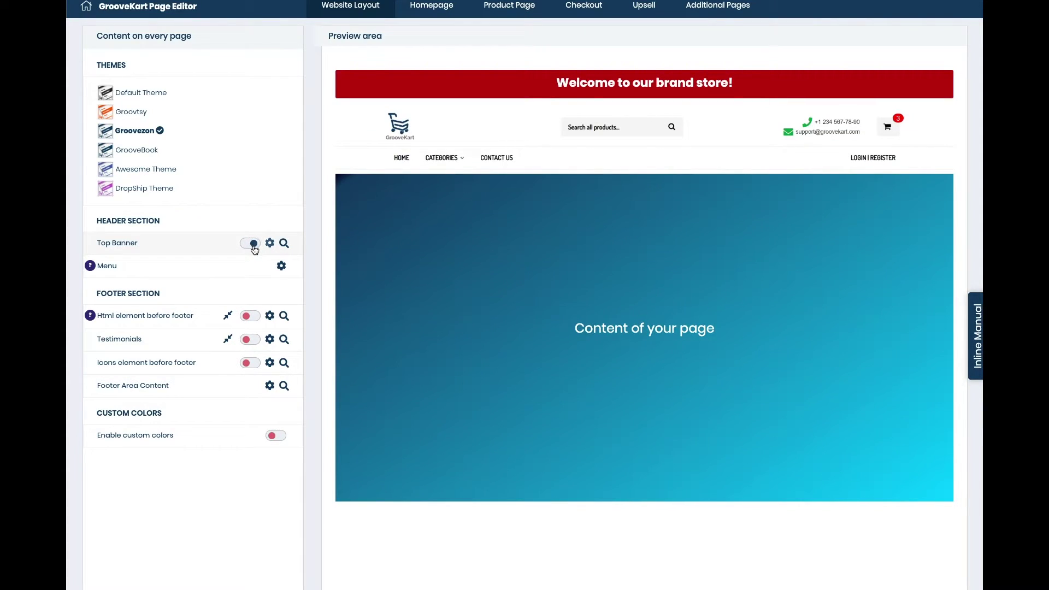
pyautogui.click(253, 245)
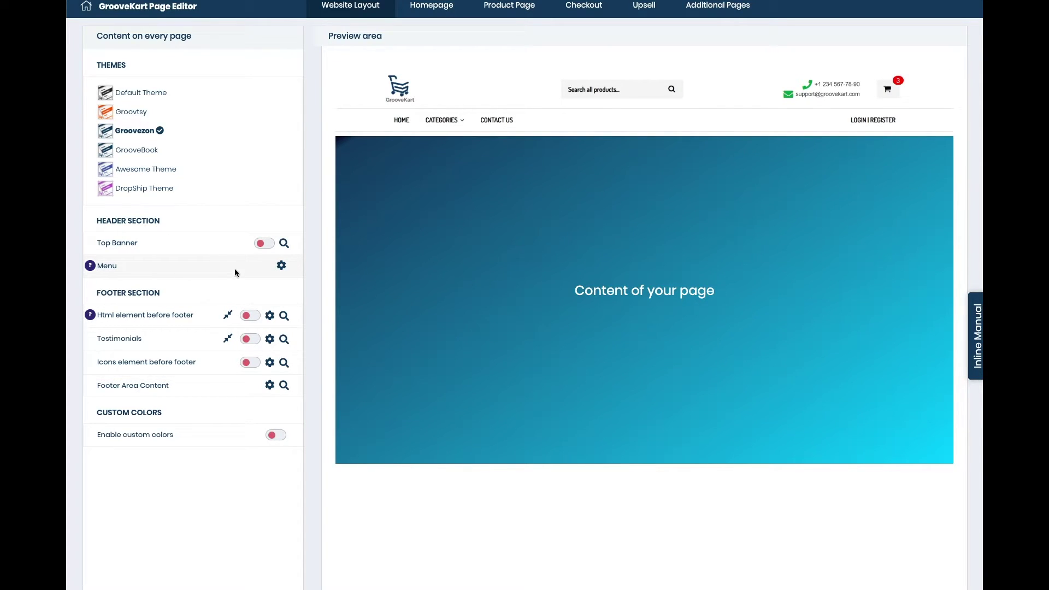
pyautogui.click(280, 266)
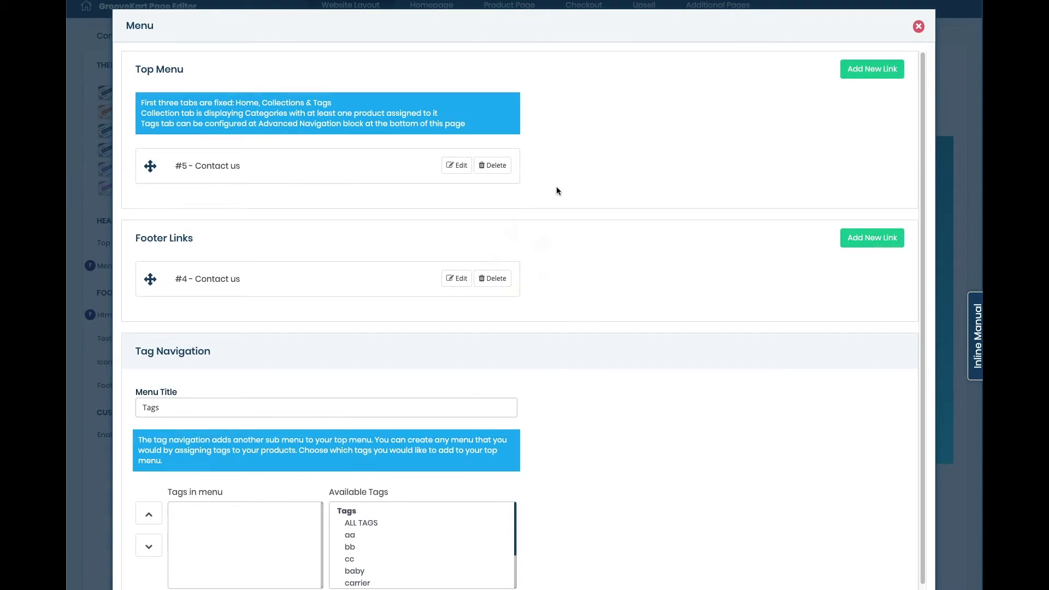
pyautogui.scroll(-3, 243, 195)
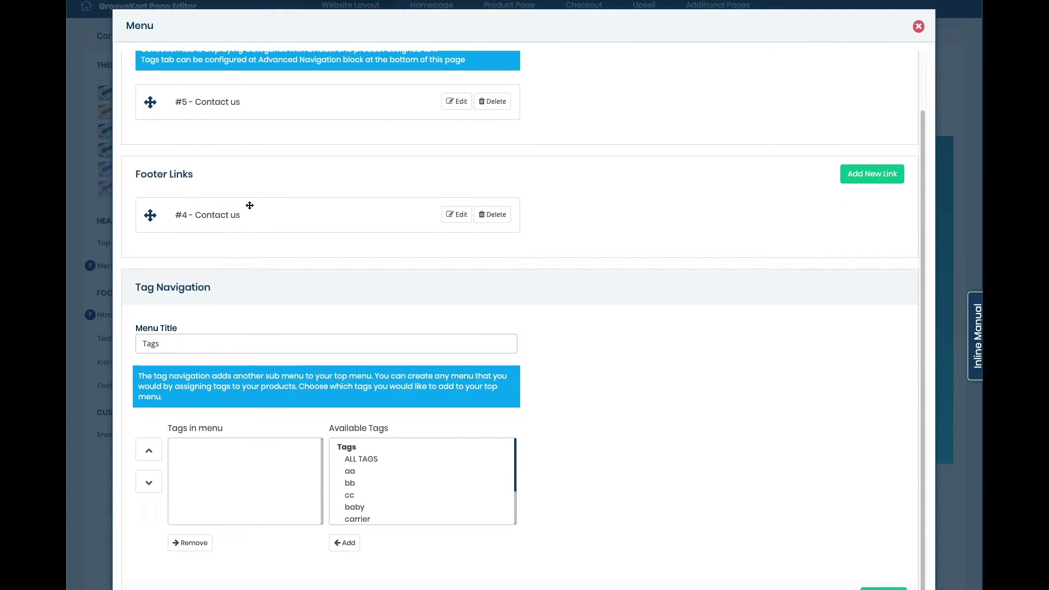
pyautogui.scroll(3, 377, 311)
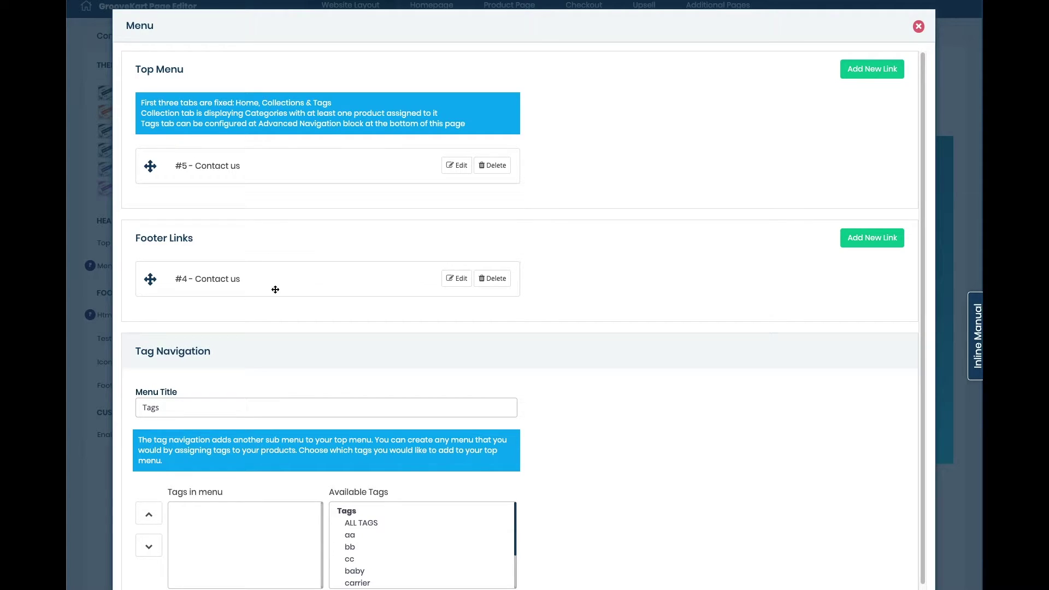
pyautogui.scroll(-3, 431, 320)
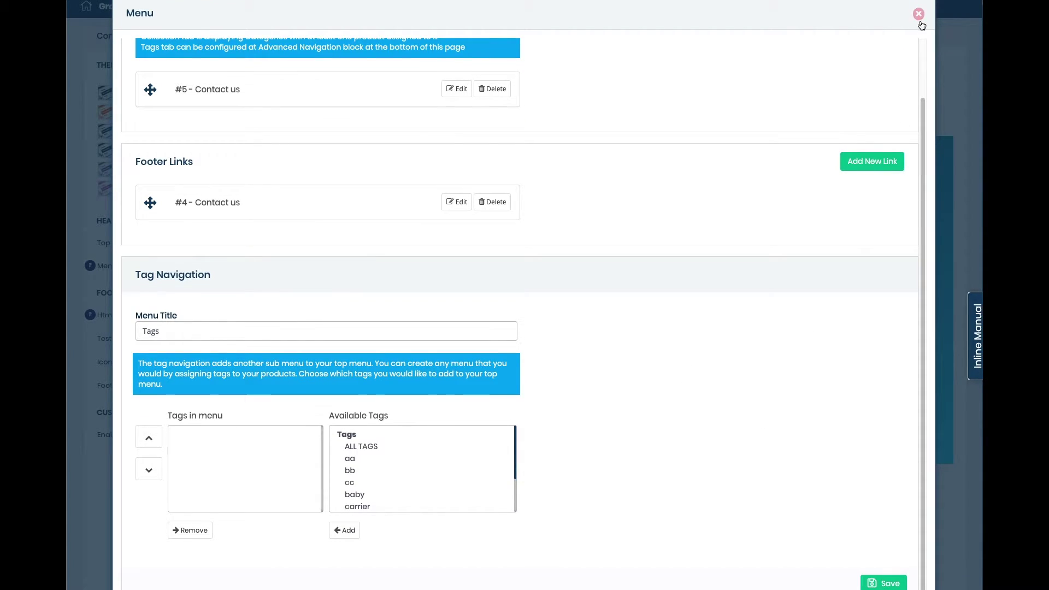
pyautogui.press('Escape')
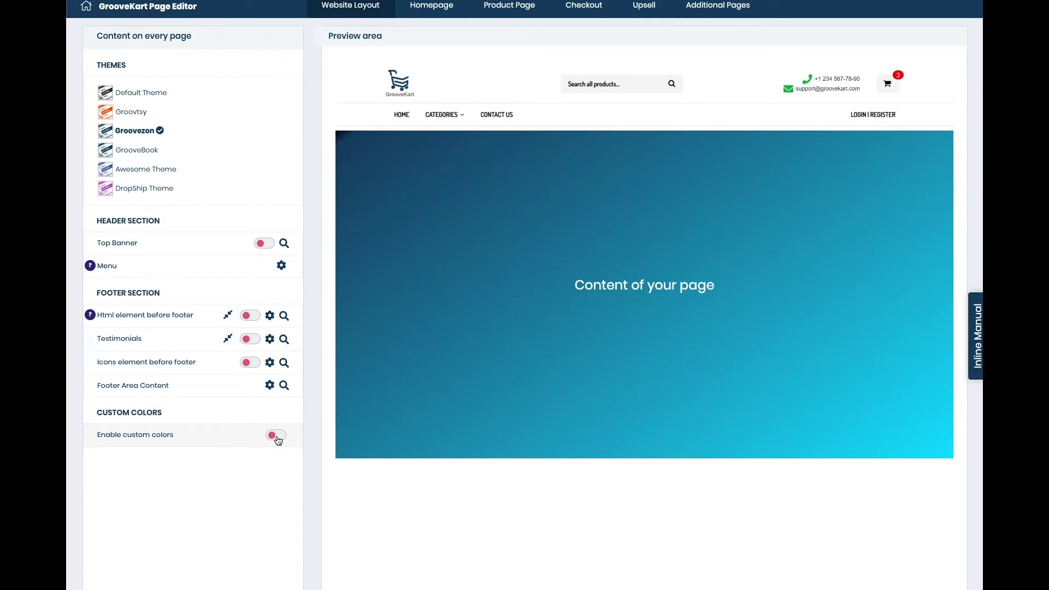
# Turn on custom store colors, review the layout panel, then go to the Homepage preview.
pyautogui.click(274, 436)
pyautogui.scroll(-2, 188, 462)
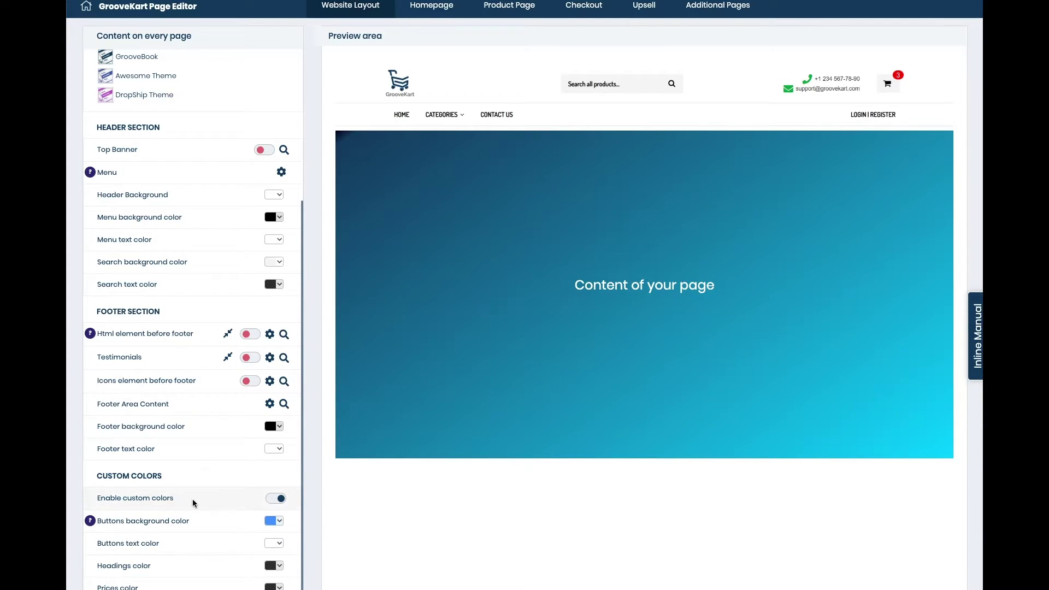
pyautogui.scroll(2, 196, 441)
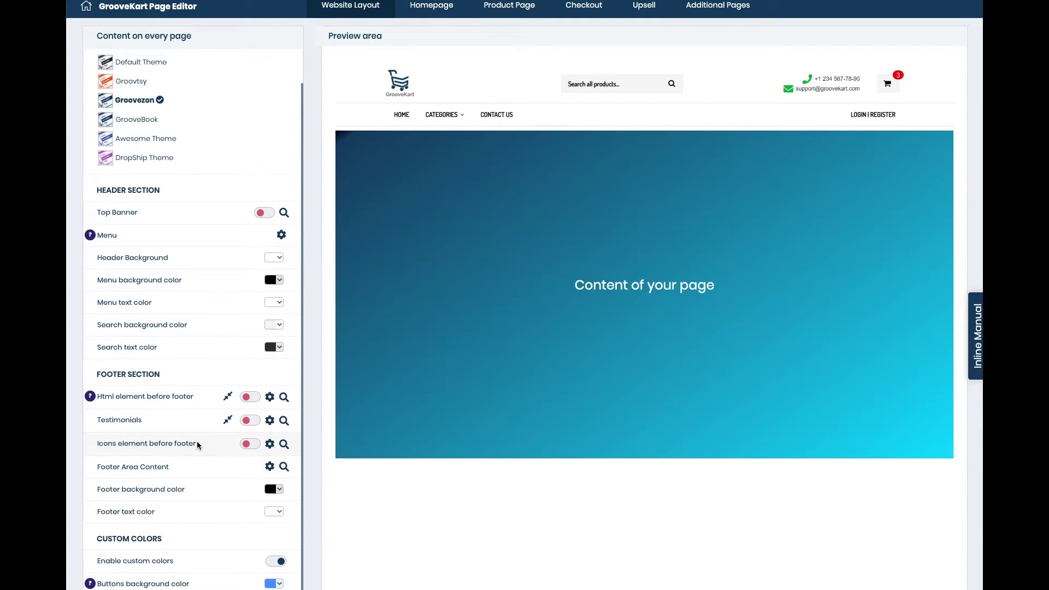
pyautogui.scroll(-2, 197, 443)
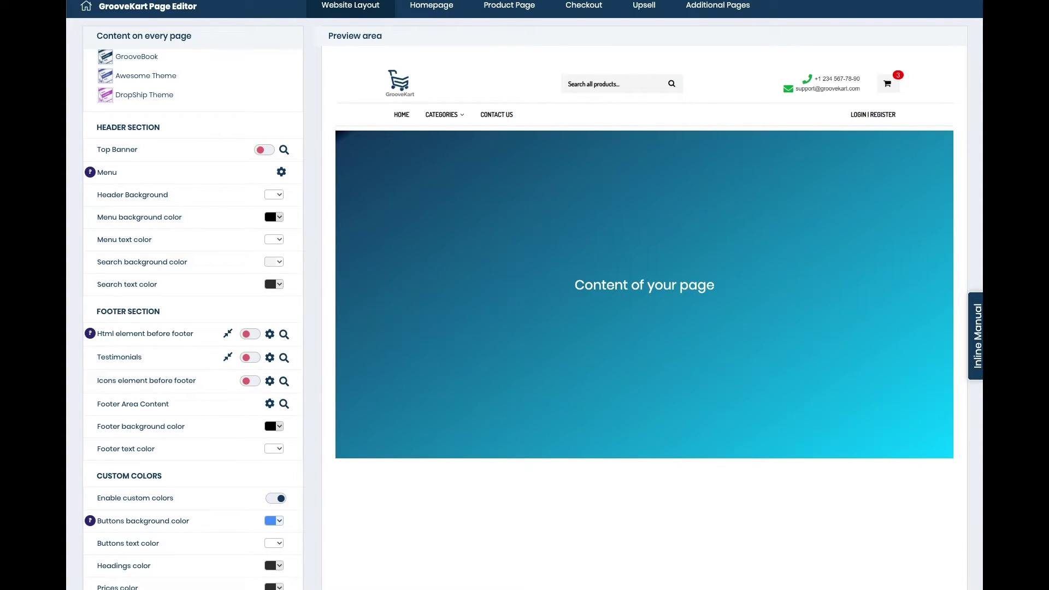
pyautogui.click(431, 7)
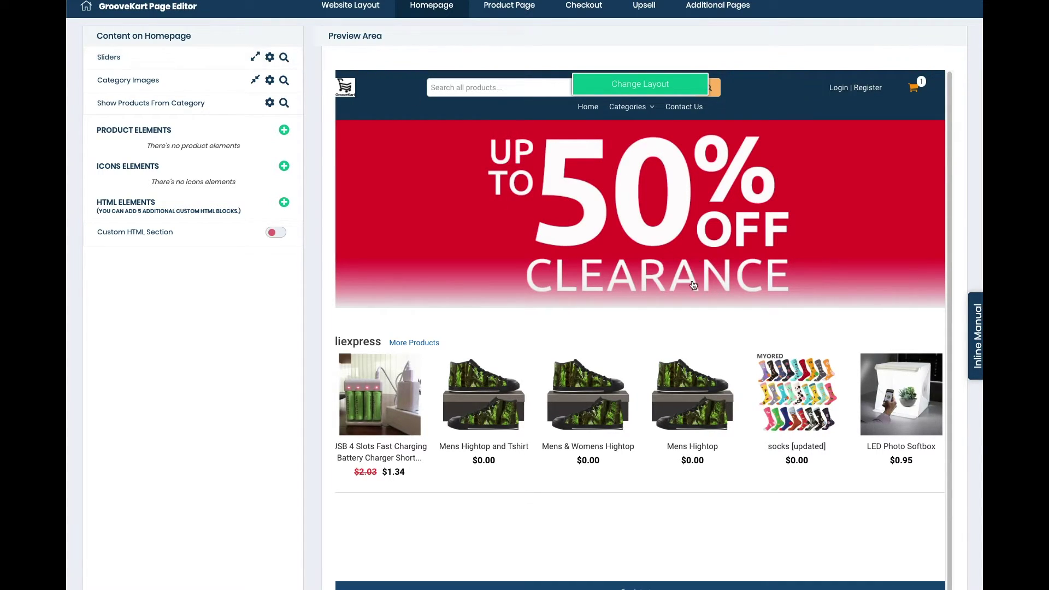
pyautogui.click(939, 411)
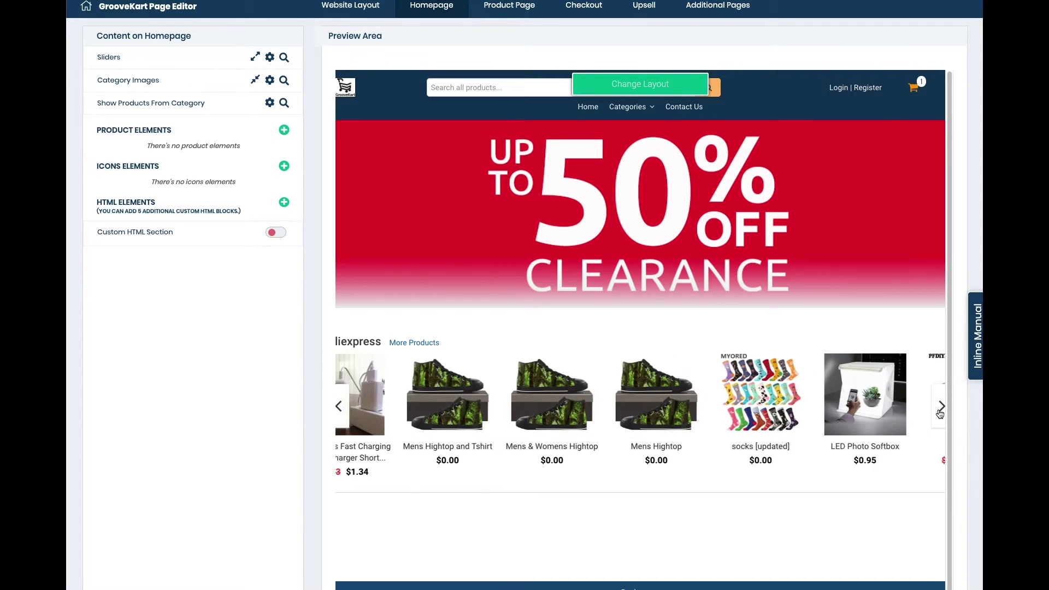
pyautogui.click(939, 410)
pyautogui.click(939, 411)
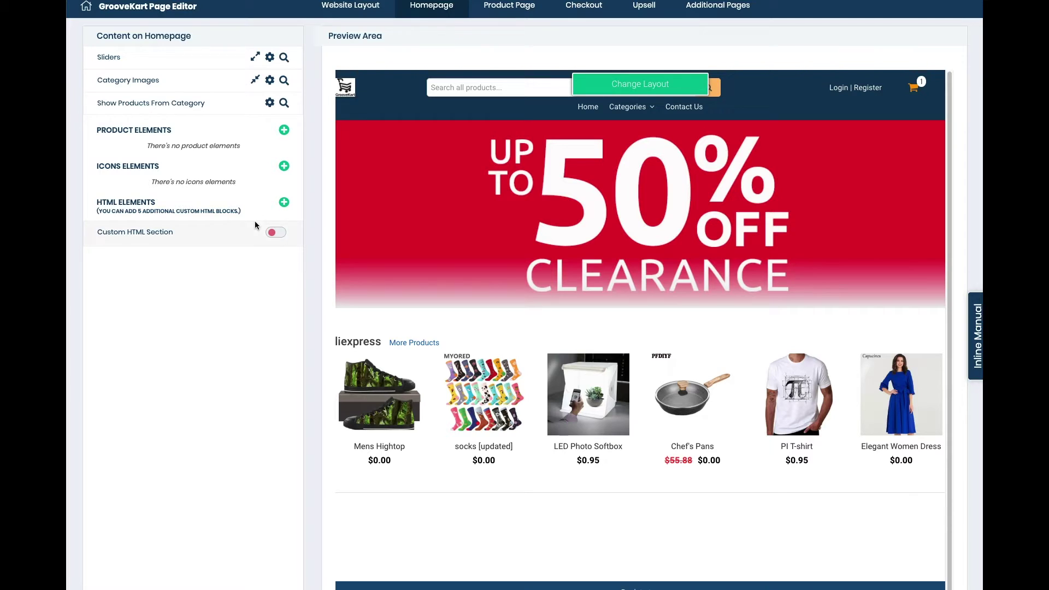
pyautogui.scroll(-1, 583, 485)
pyautogui.scroll(1, 582, 485)
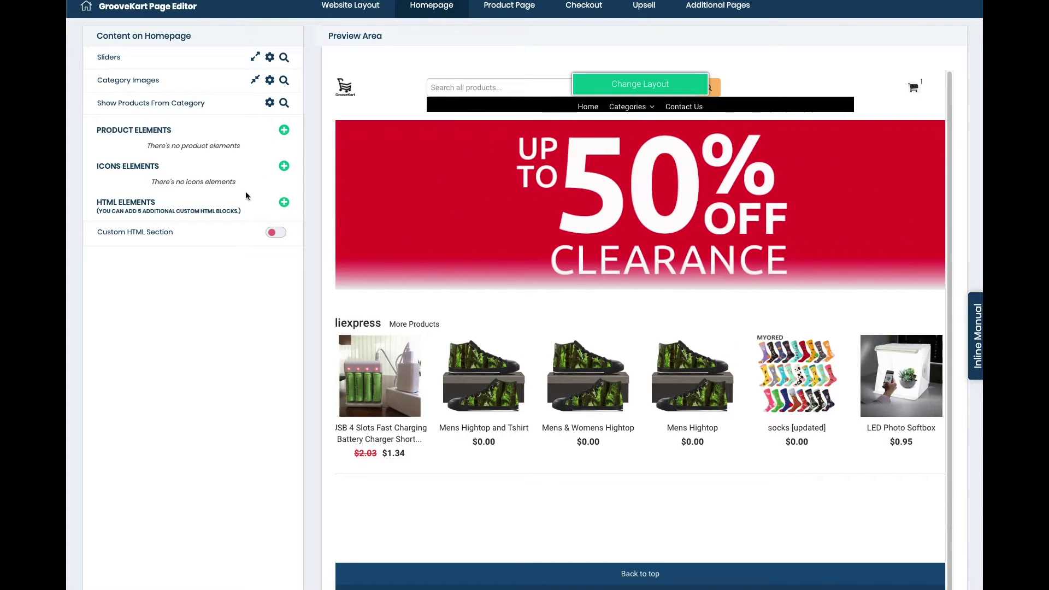
pyautogui.moveTo(138, 211); pyautogui.dragTo(242, 211)
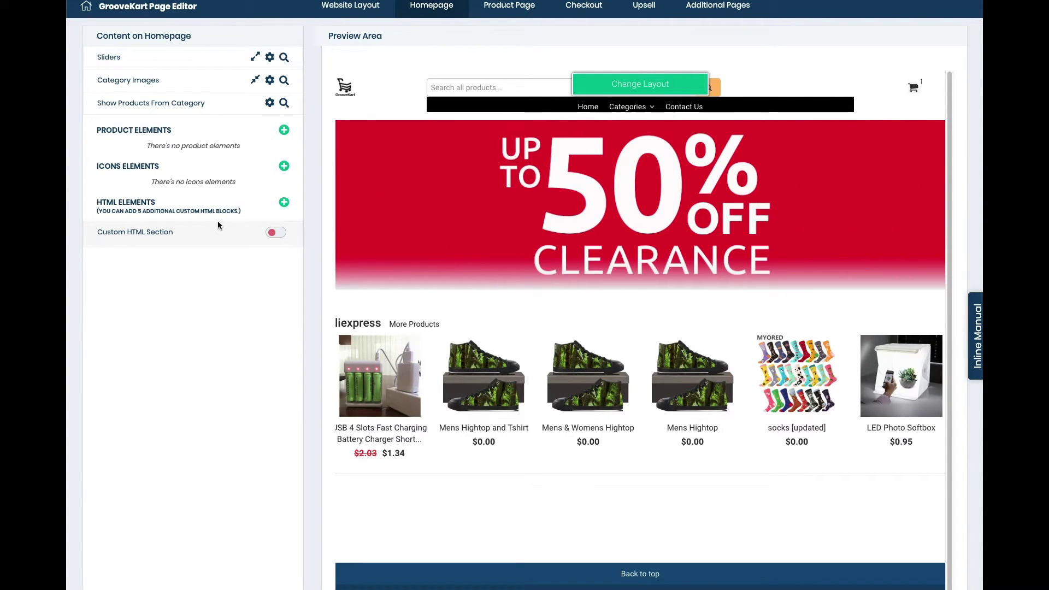
# Turn on the homepage Custom HTML Section and check its gear settings.
pyautogui.click(273, 232)
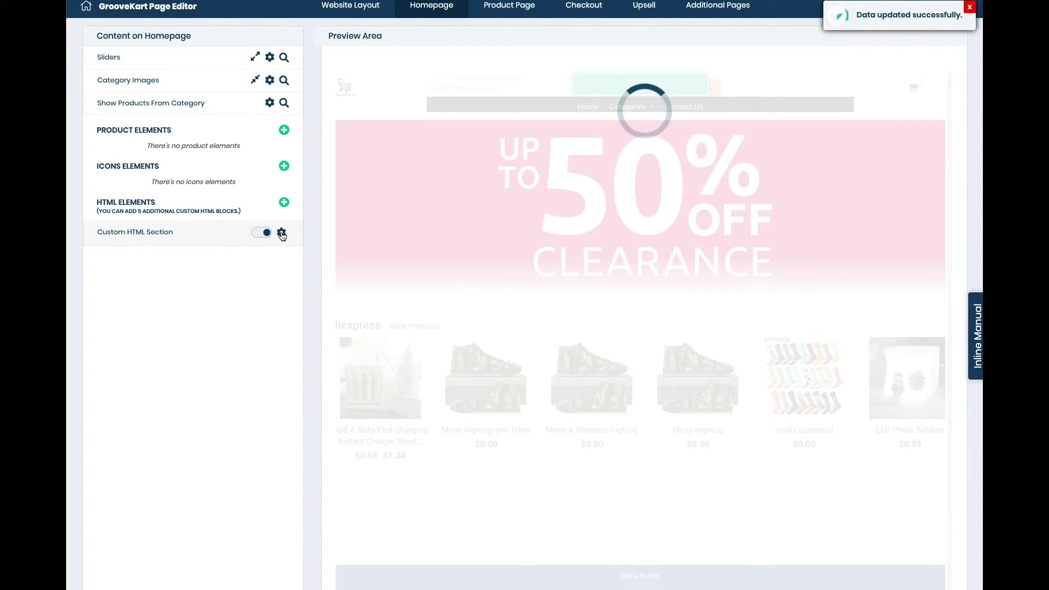
pyautogui.click(281, 232)
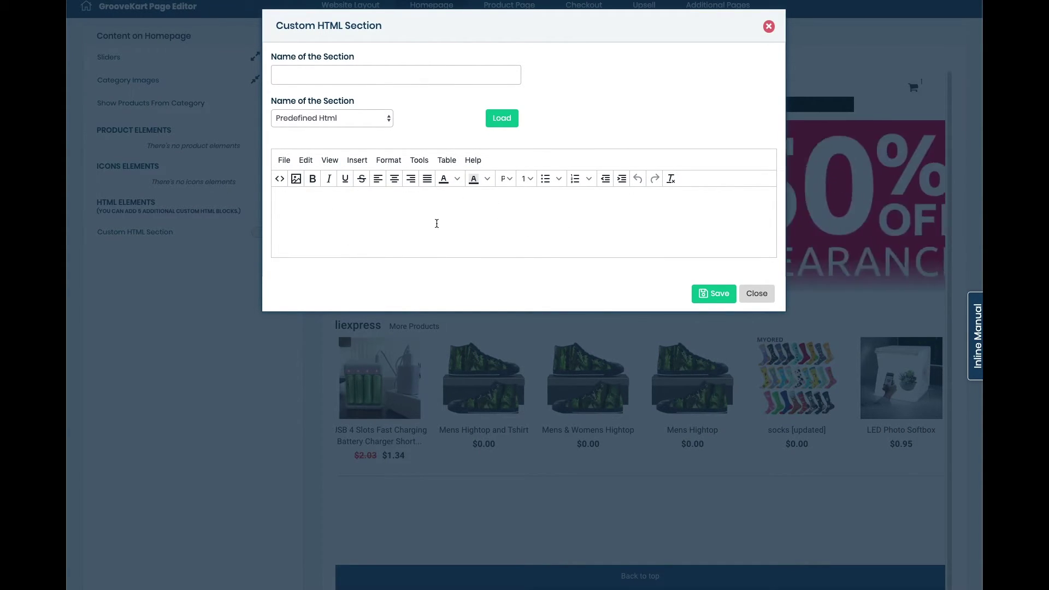
pyautogui.click(768, 28)
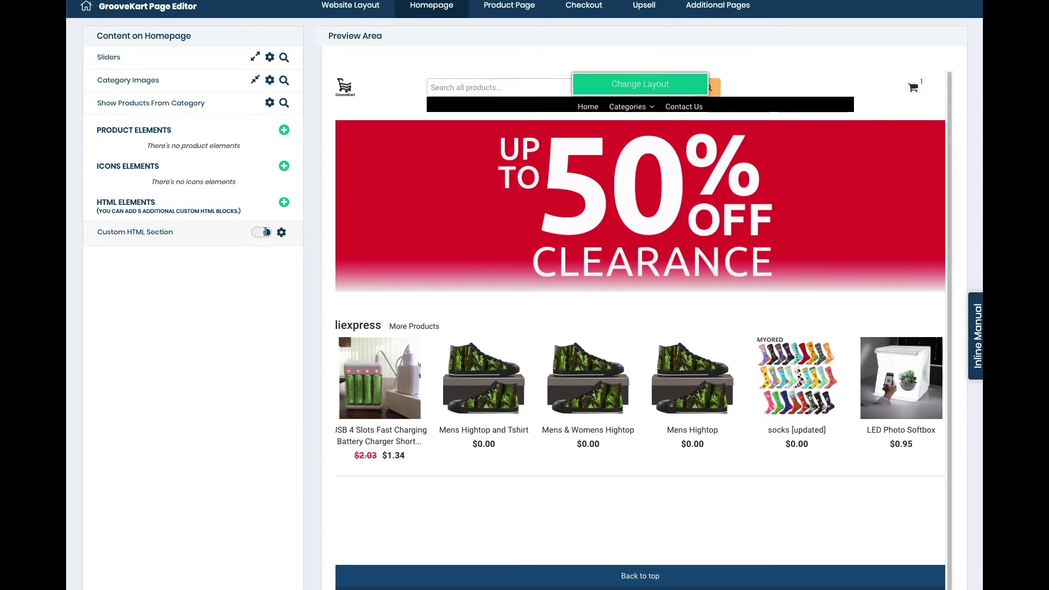
# Add custom HTML blocks until Custom HTML Sections 1–5 are listed.
pyautogui.click(284, 203)
pyautogui.click(284, 204)
pyautogui.click(284, 203)
pyautogui.click(284, 203)
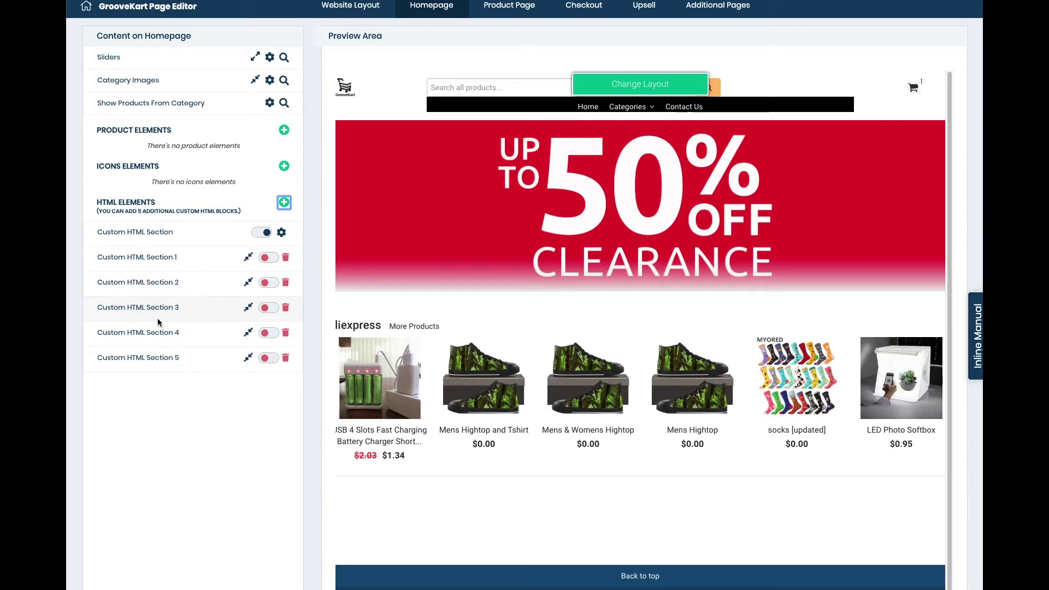
# Show the Product Page settings with the $300.00 sample product preview.
pyautogui.click(494, 7)
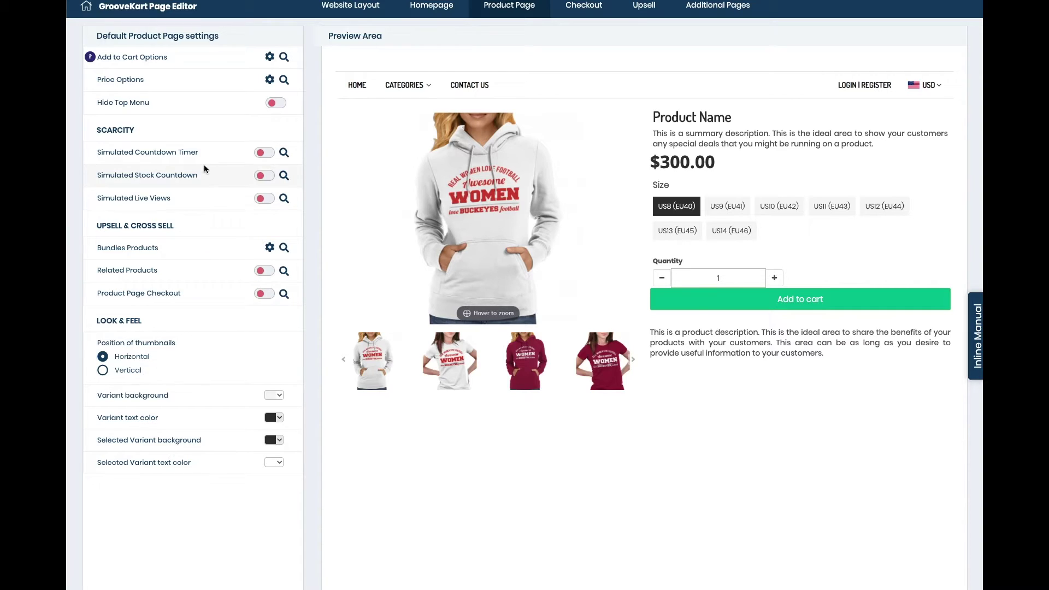
# Show the Checkout settings with the customer information form and $399.95 subtotal.
pyautogui.click(591, 11)
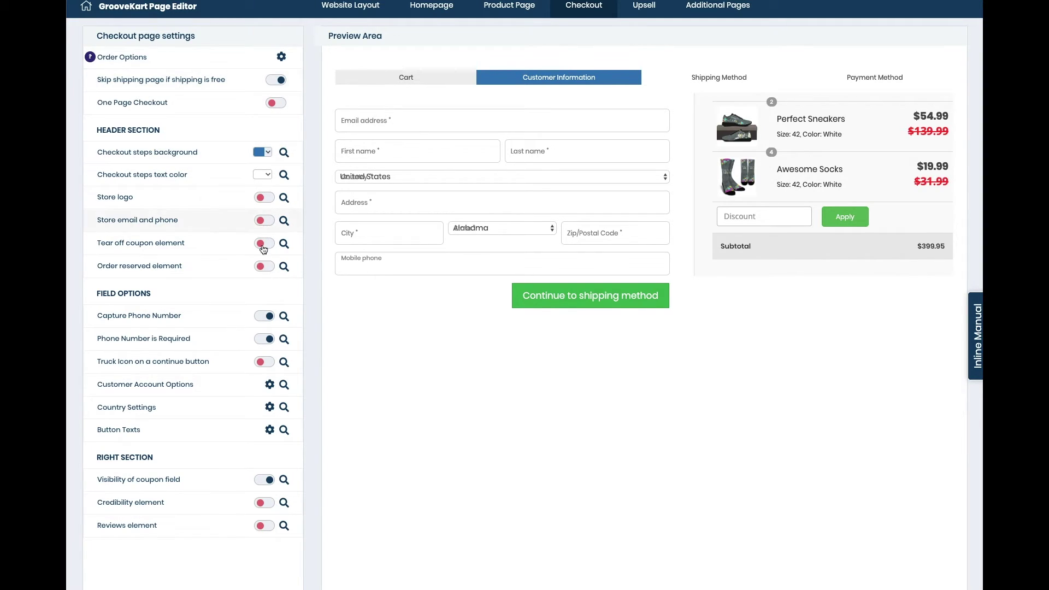
# Show the Upsell settings with the Full width upsell template selected.
pyautogui.click(646, 11)
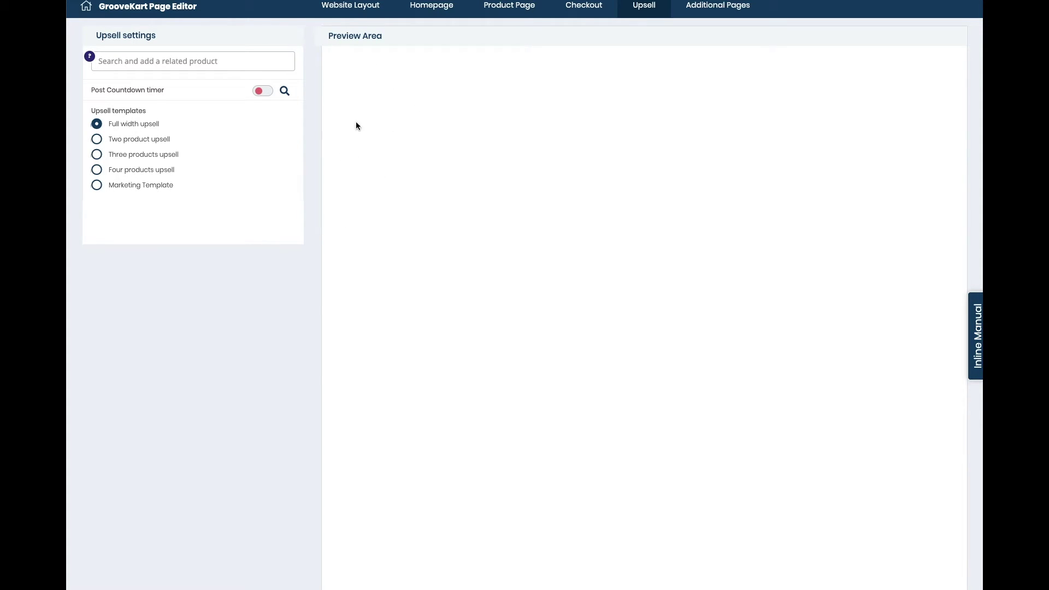
# Start a blank additional page, attempt to save it untitled, then return to Website Layout.
pyautogui.click(716, 7)
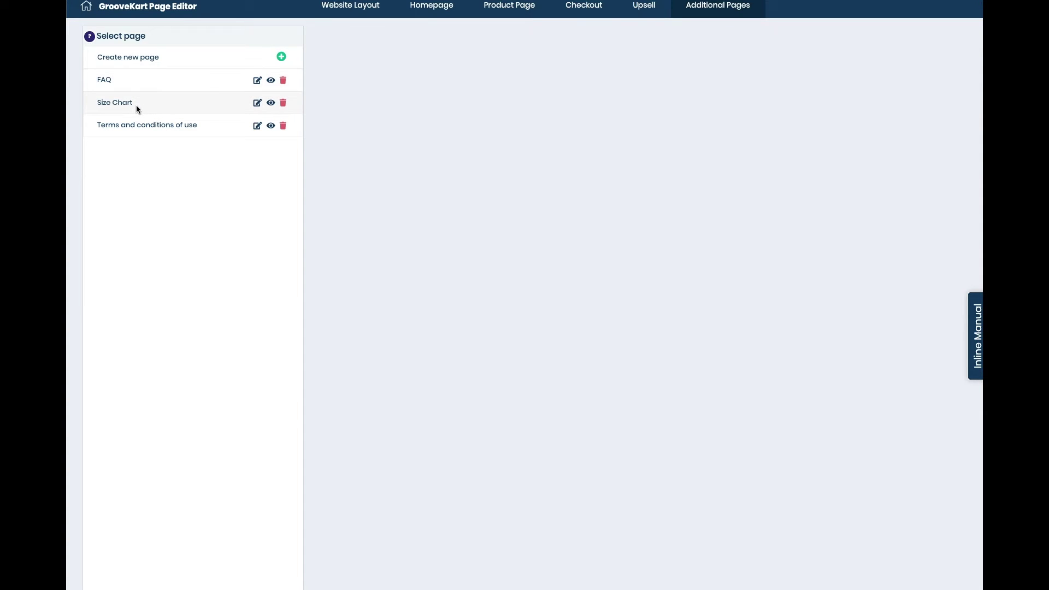
pyautogui.click(281, 57)
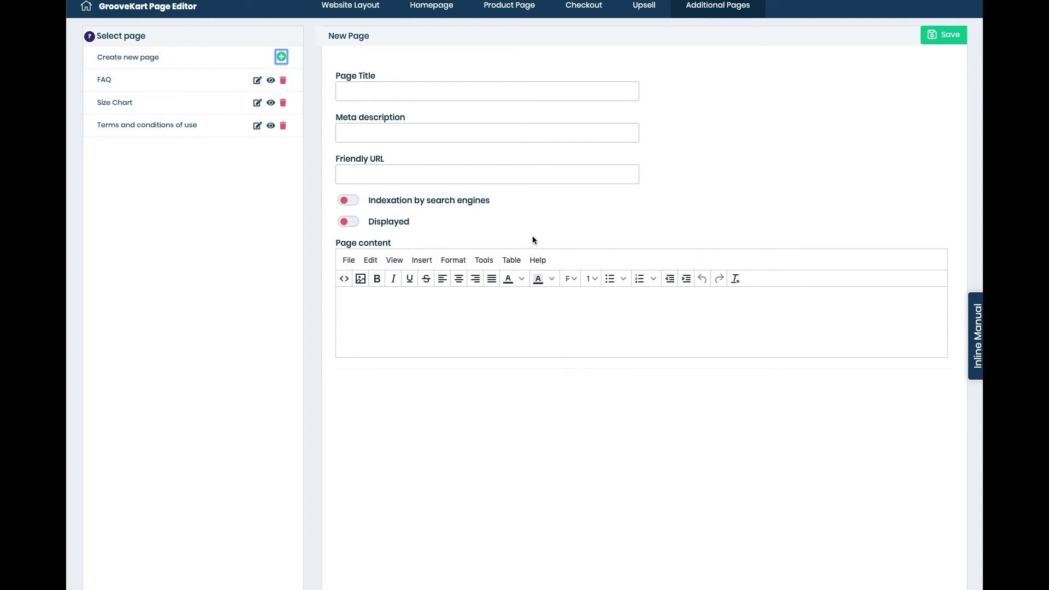
pyautogui.click(350, 13)
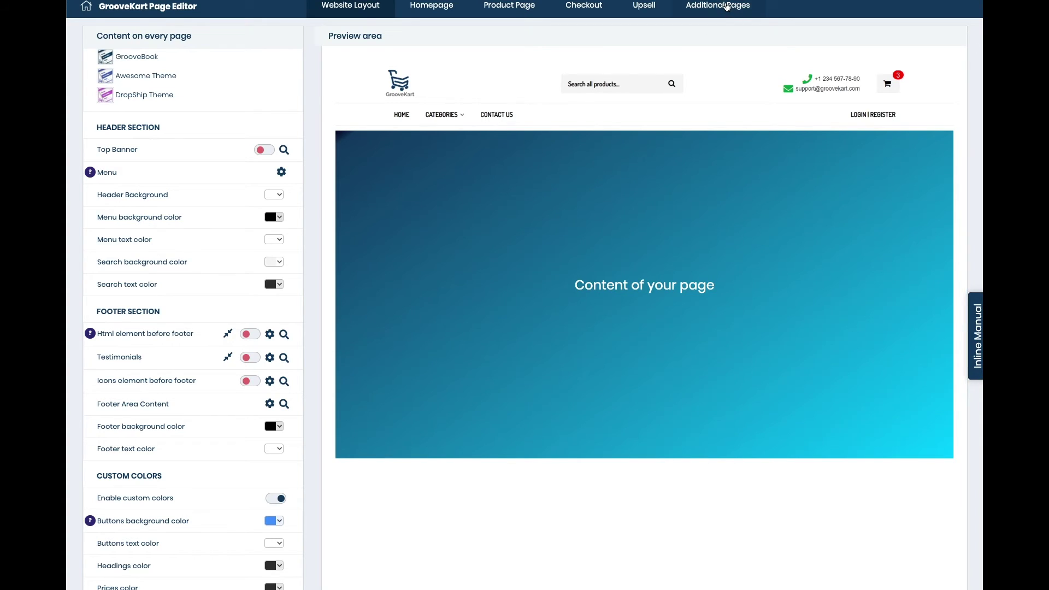
pyautogui.click(725, 7)
pyautogui.click(949, 40)
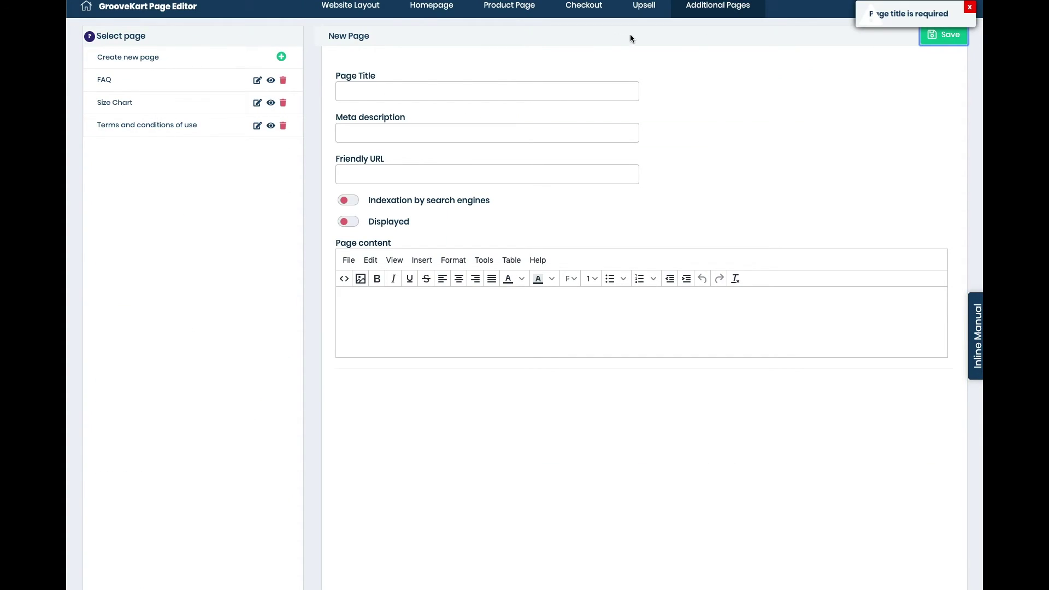
pyautogui.click(348, 9)
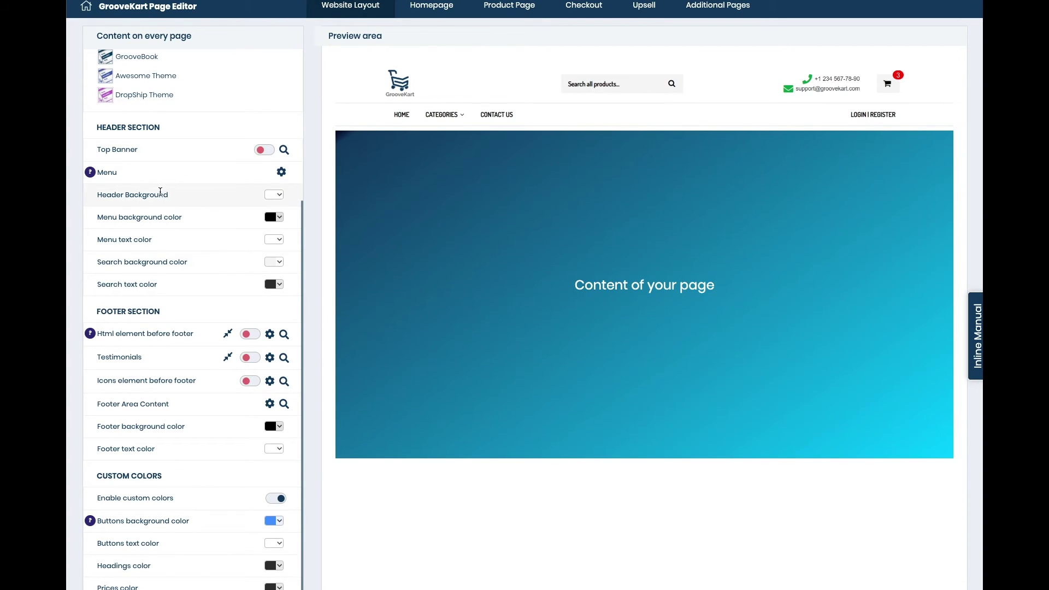
pyautogui.scroll(3, 164, 197)
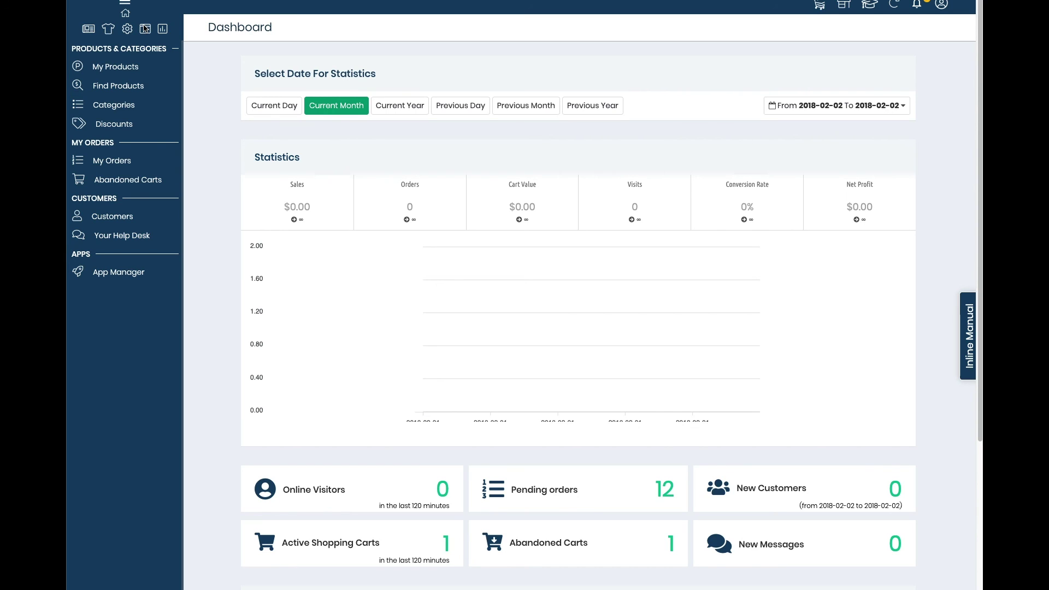
pyautogui.moveTo(410, 225)
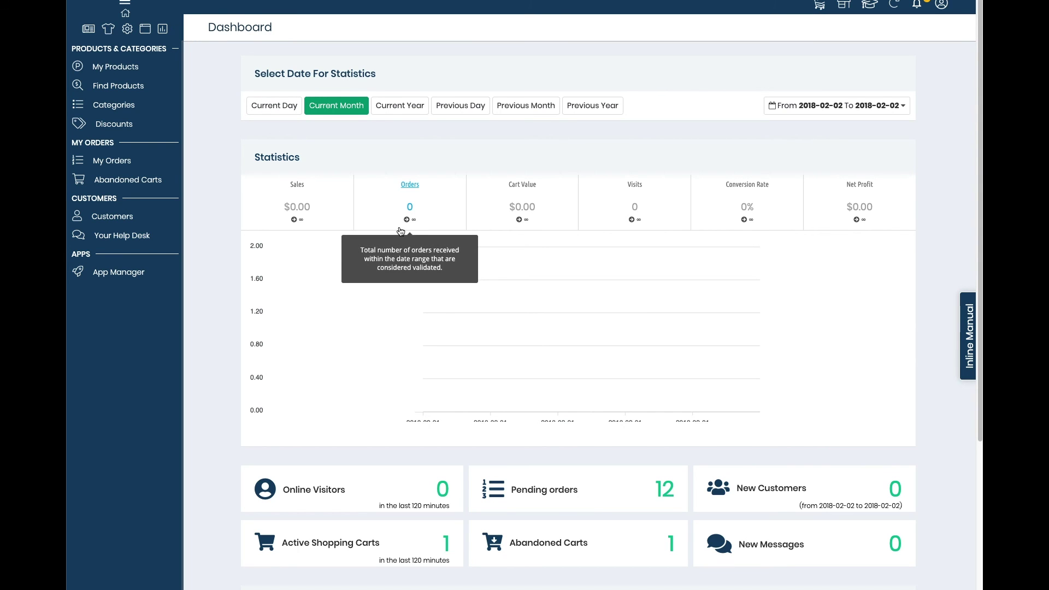